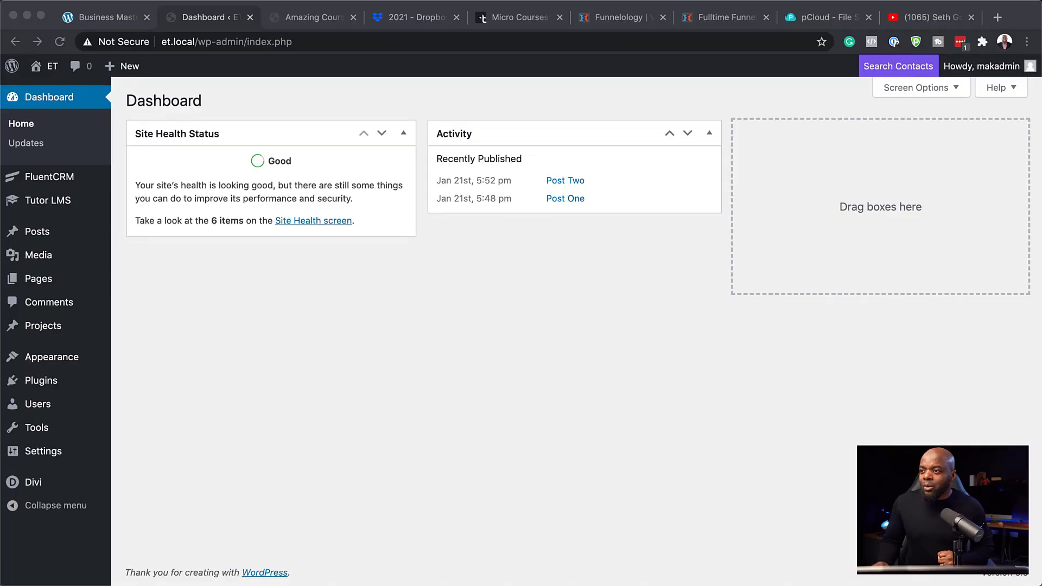
Open the FluentCRM Dashboard from the WordPress sidebar flyout
click(177, 286)
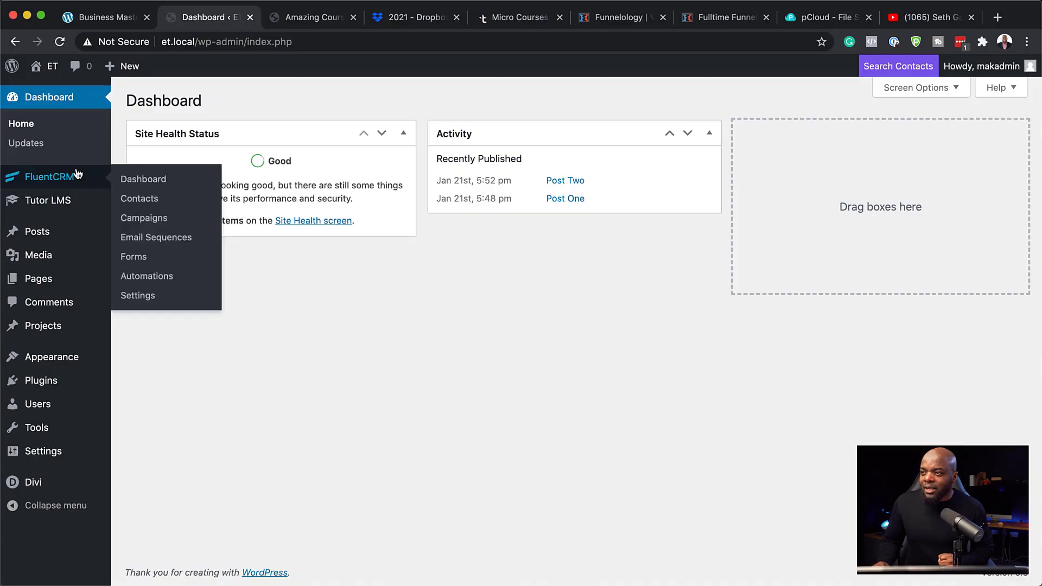
mouse_move(47, 179)
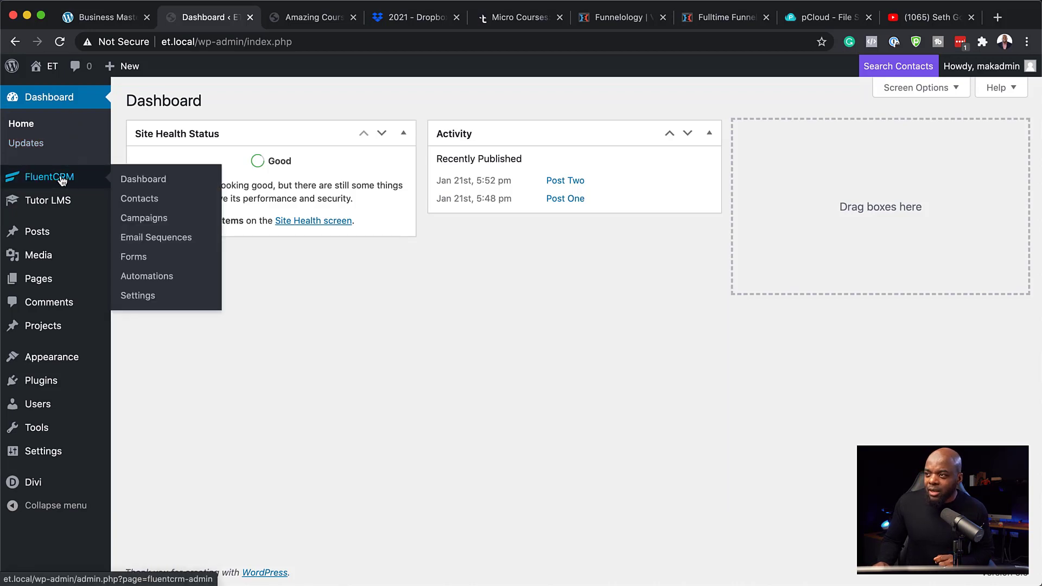
click(153, 182)
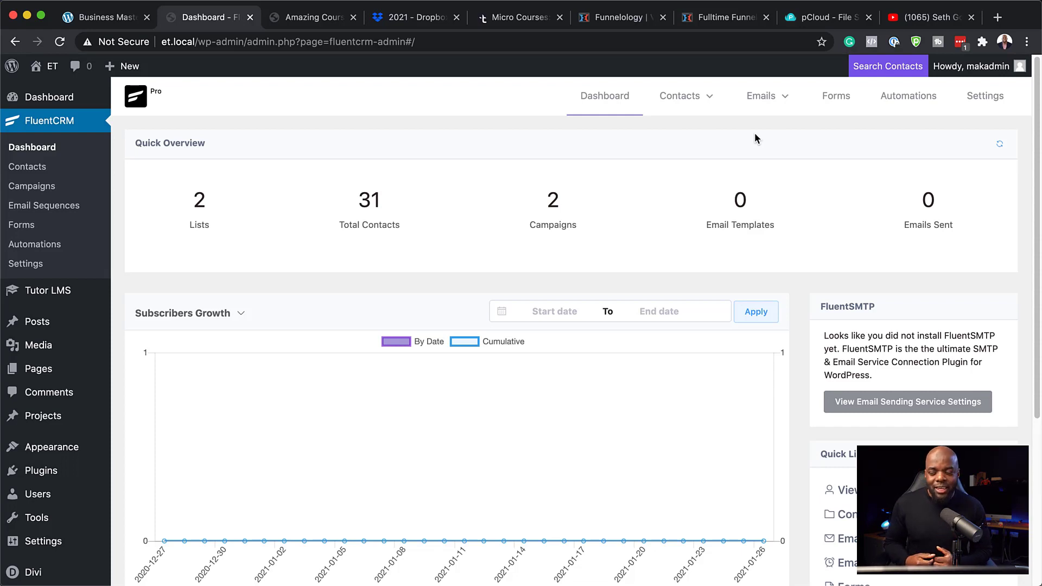
Go to All Contacts and bring up the Export Subscriber dialog
mouse_move(679, 96)
click(695, 134)
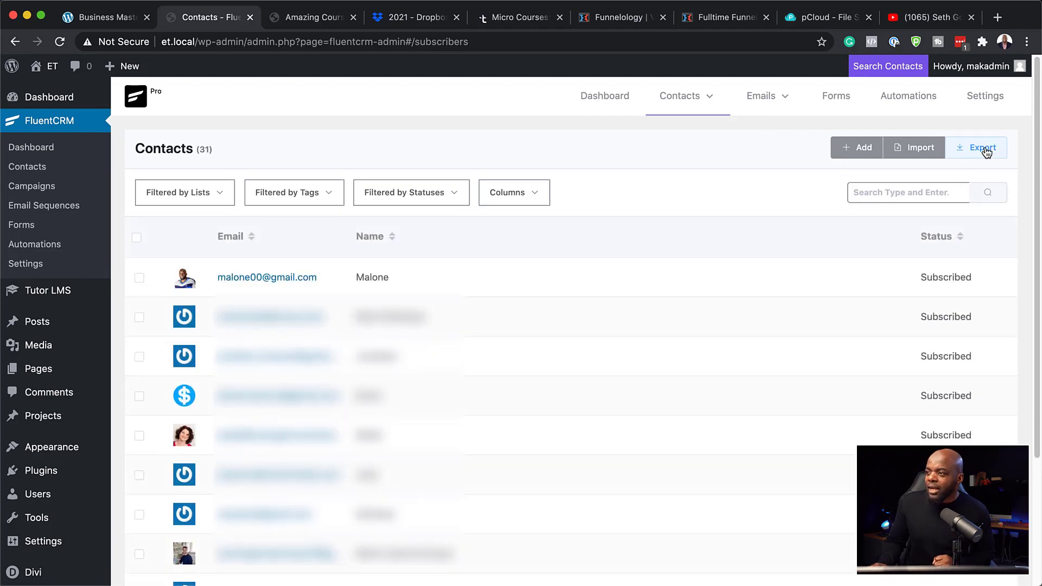
click(986, 152)
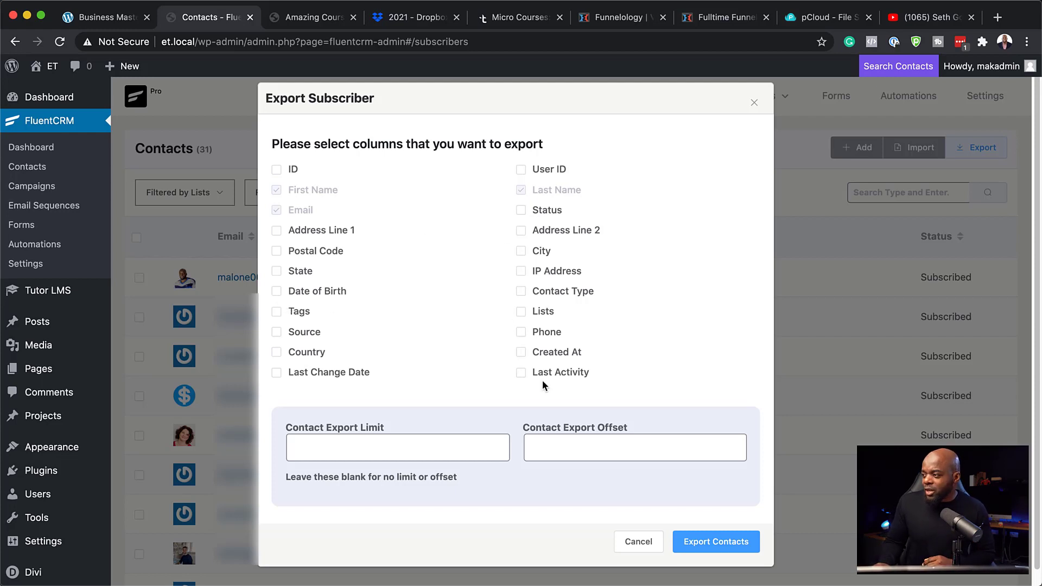
Export contacts to CSV with Phone and Country added, leaving Limit and Offset blank
click(522, 333)
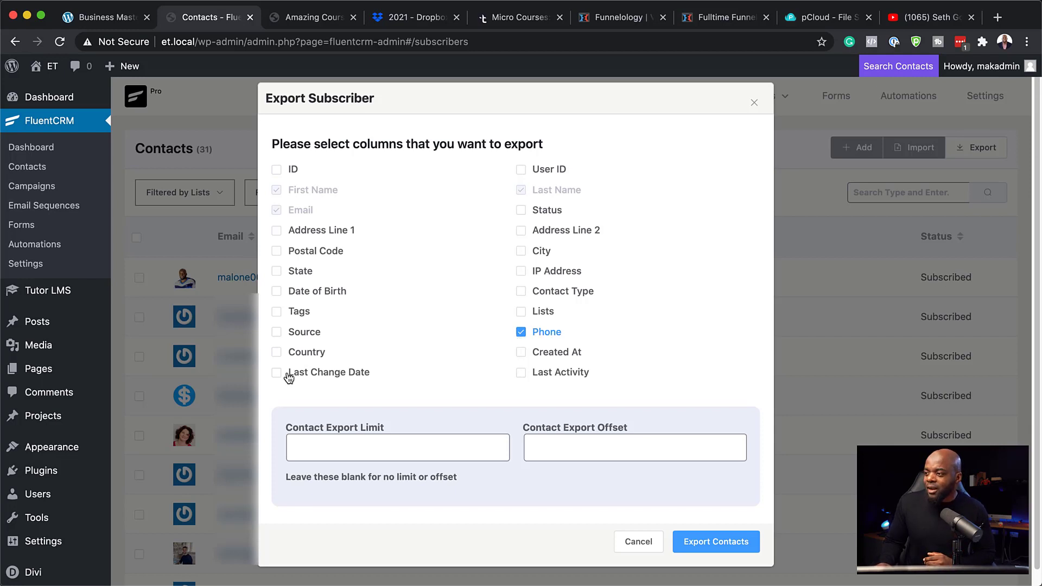
click(277, 354)
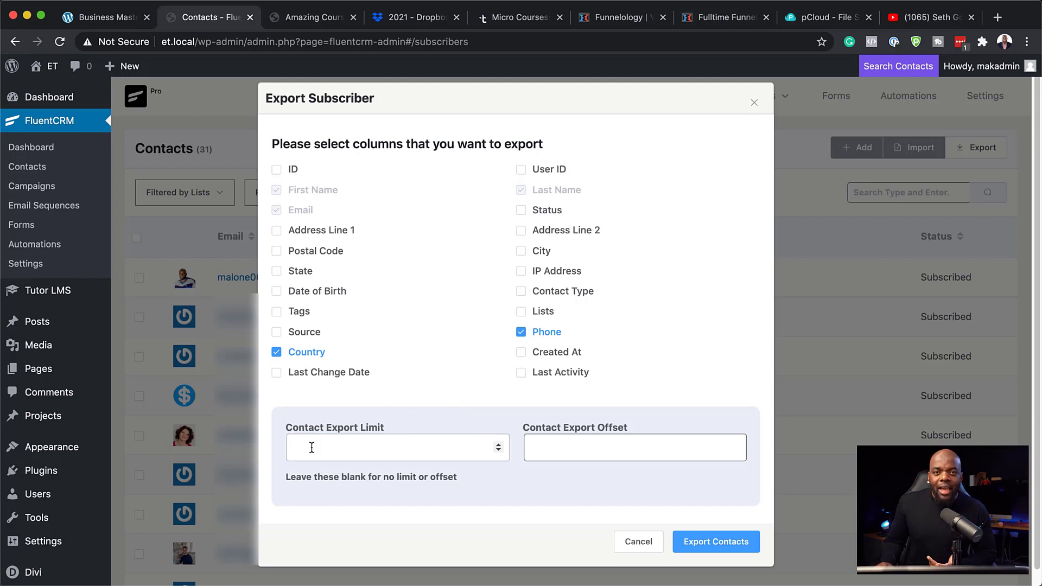
click(354, 450)
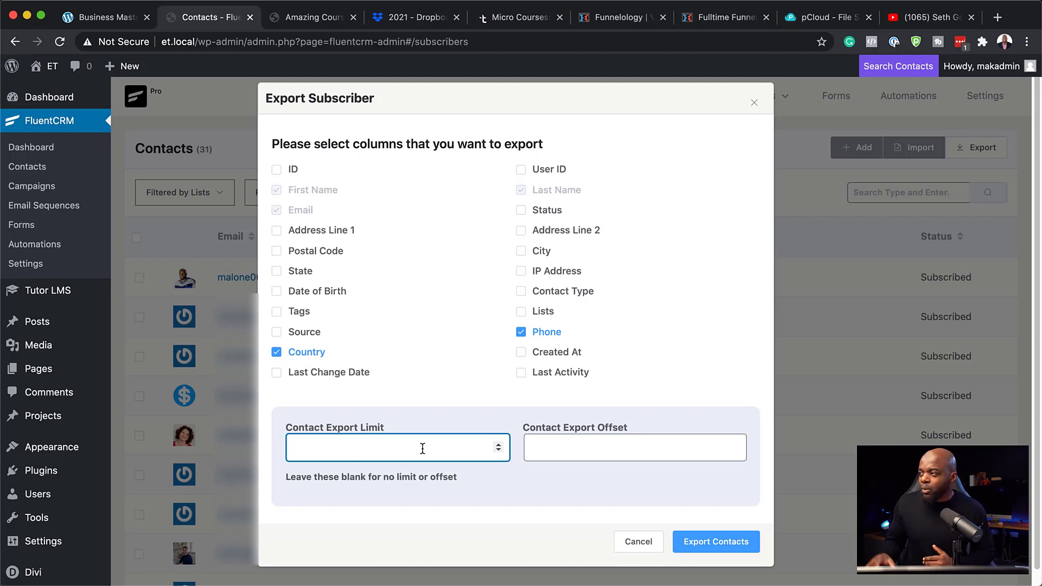
click(582, 451)
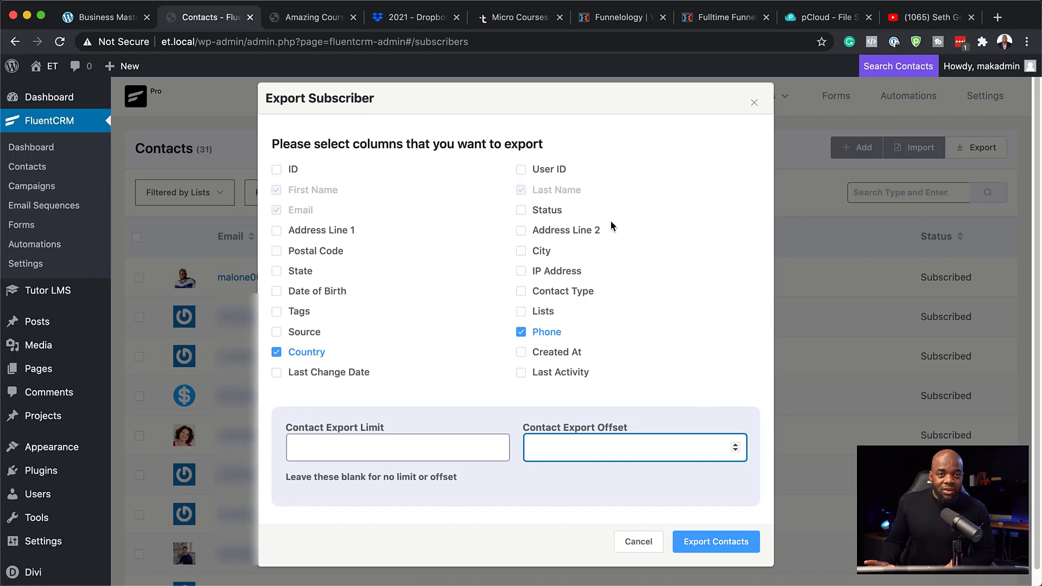
scroll(592, 501, down, 1)
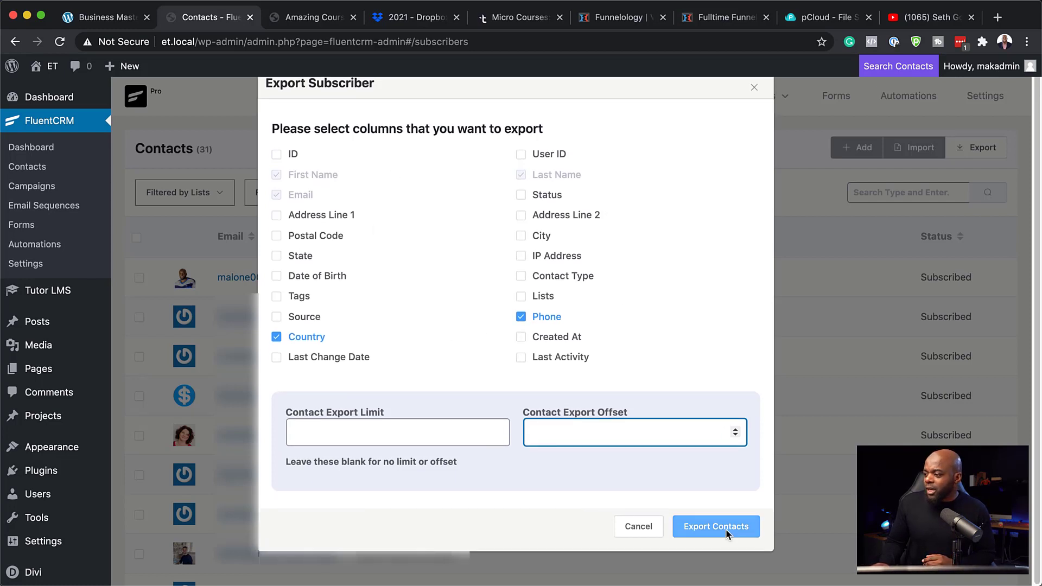
click(720, 532)
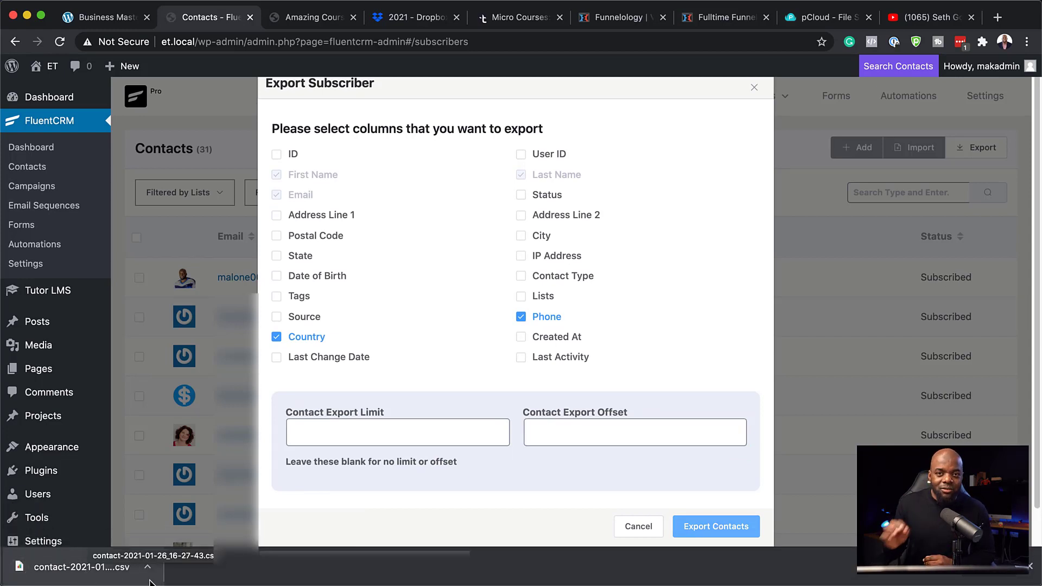
Dismiss the download bar and cancel the Export Subscriber dialog
click(1029, 565)
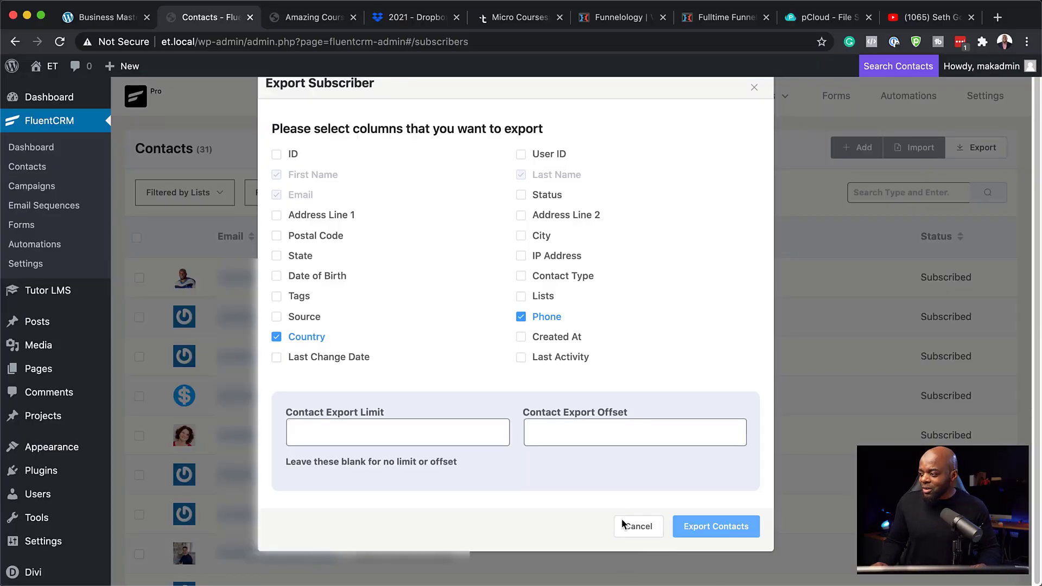
click(635, 525)
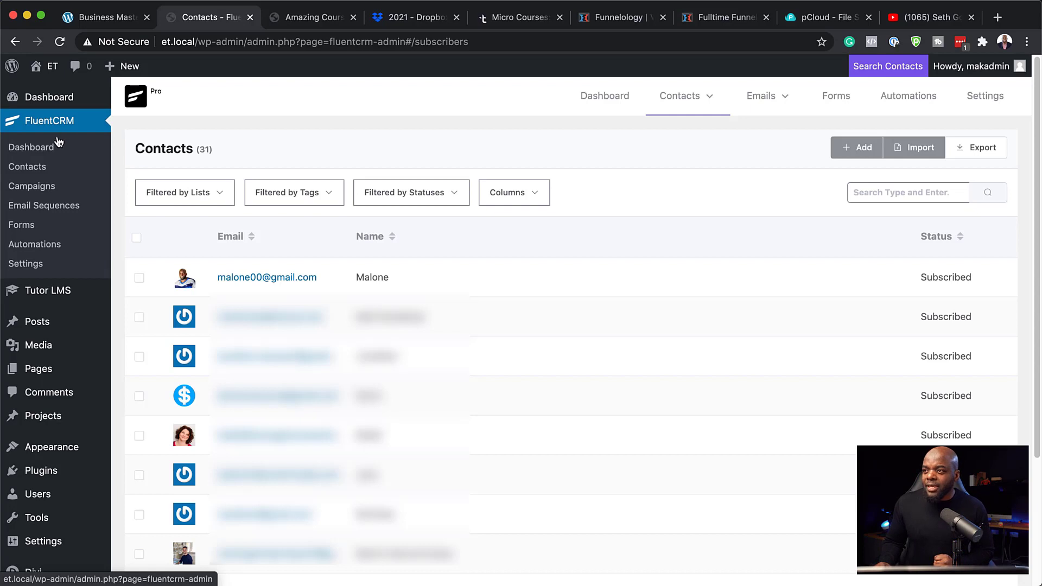
View the Contacts > Tags list, then switch to the Amazing Course browser tab
mouse_move(800, 100)
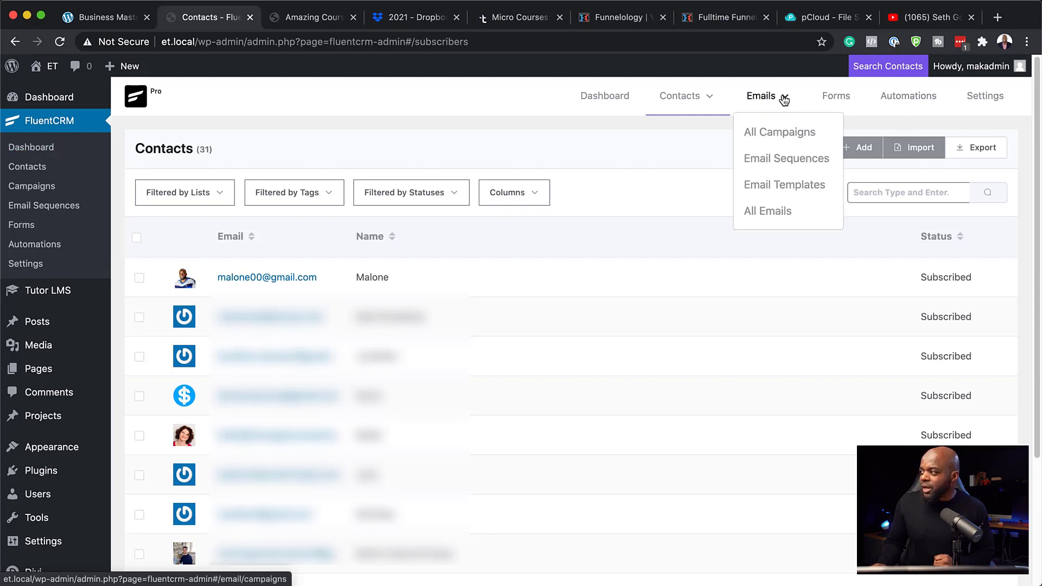
mouse_move(702, 96)
click(677, 183)
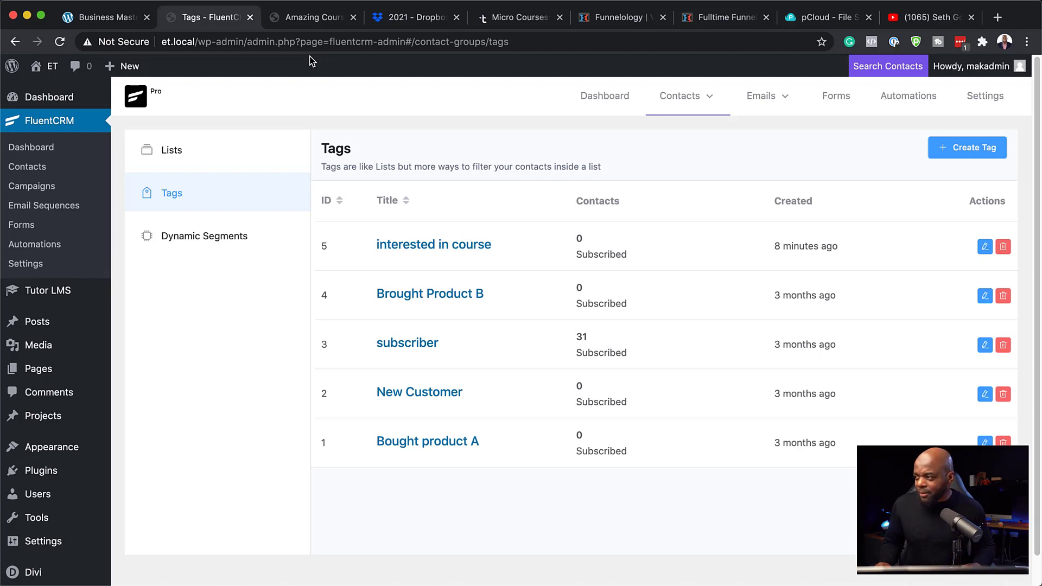
click(307, 20)
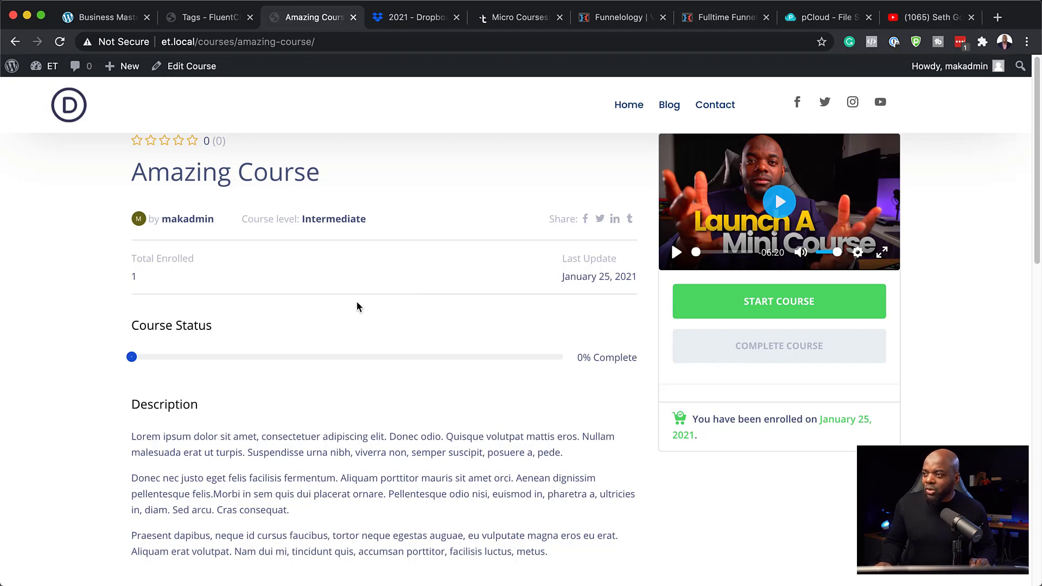
Scroll through the Amazing Course page, then go back to the Tags - FluentCRM tab
scroll(341, 309, down, 6)
scroll(350, 304, down, 7)
scroll(349, 306, up, 13)
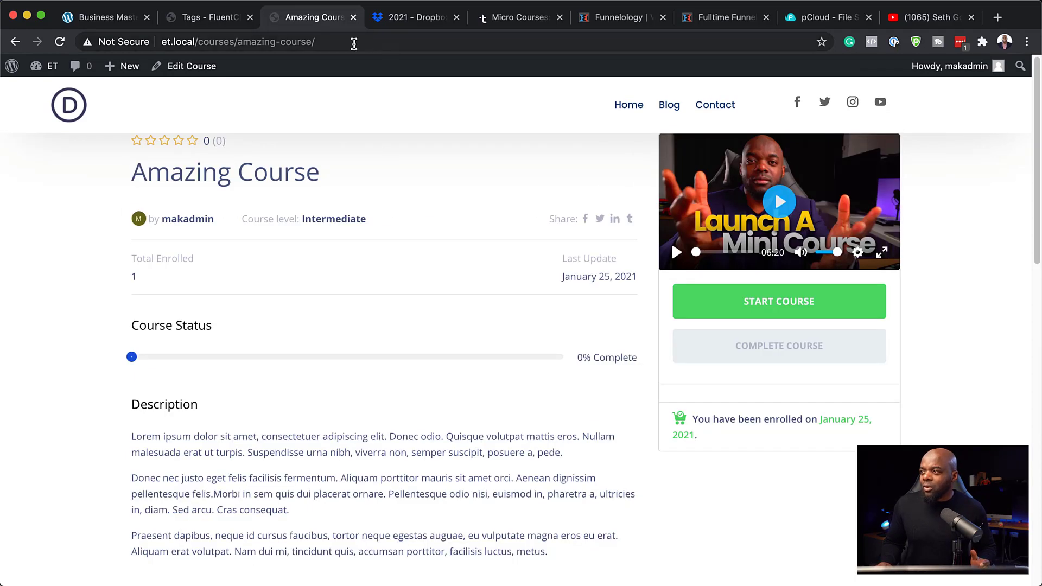
click(230, 22)
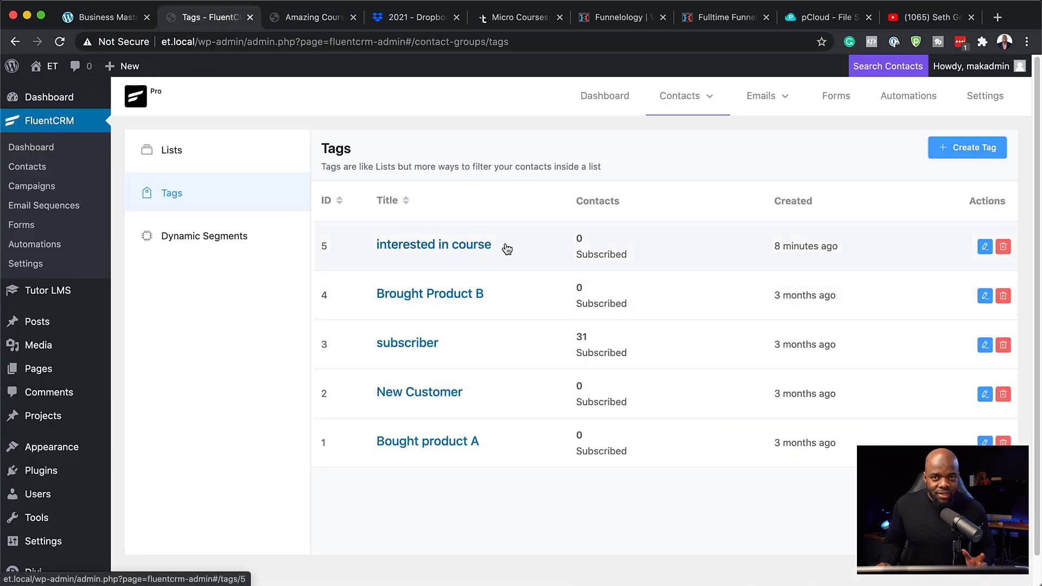
click(975, 154)
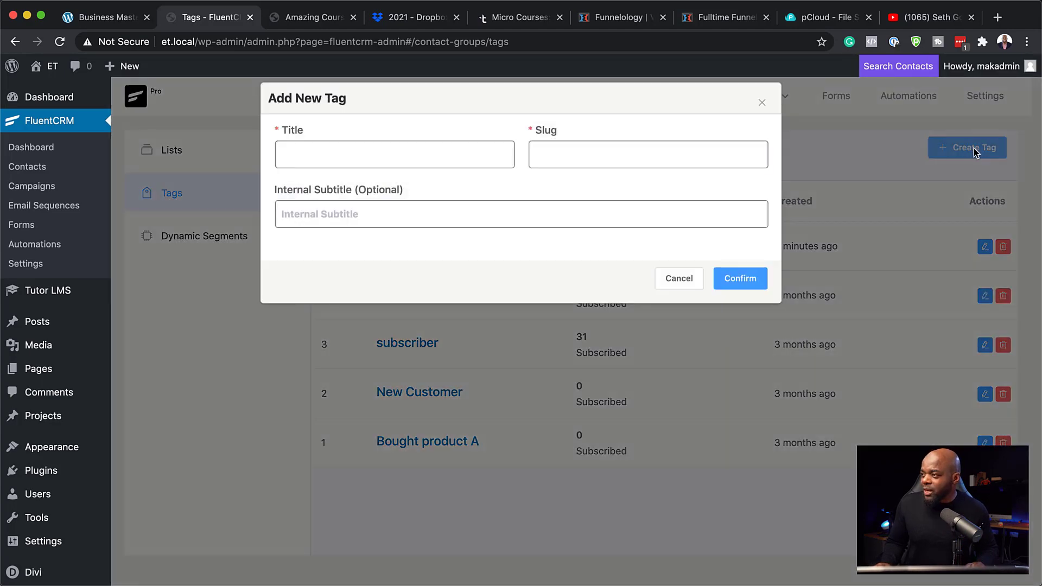
click(307, 155)
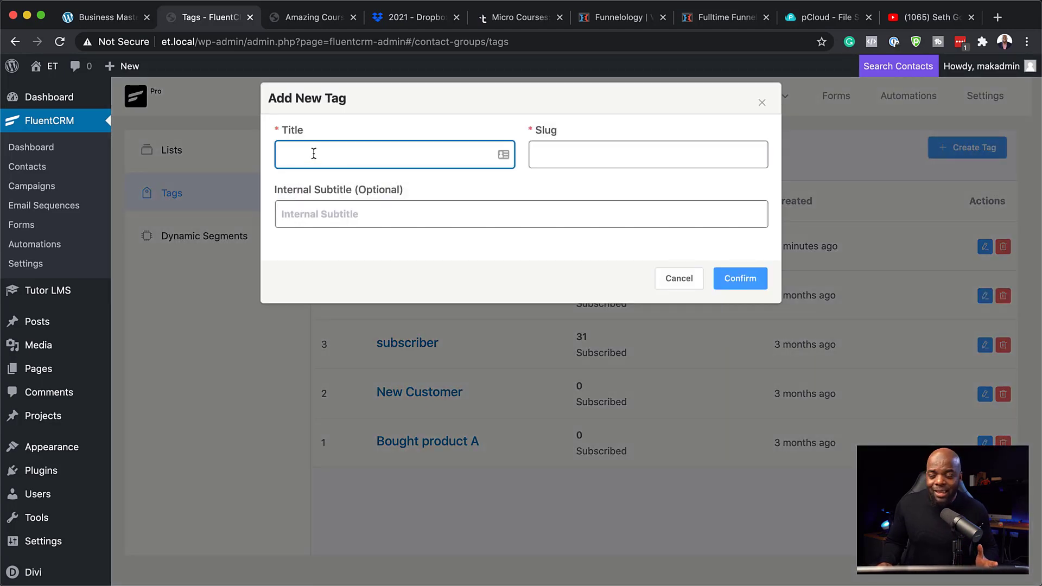
click(678, 278)
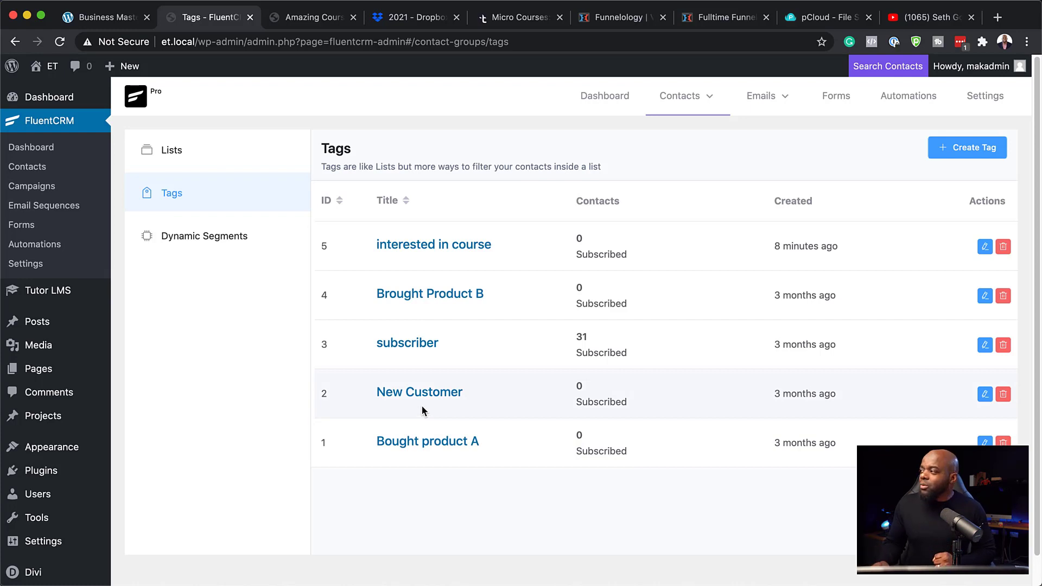
Go to Settings > Smart Links and start adding a new smart link
click(993, 97)
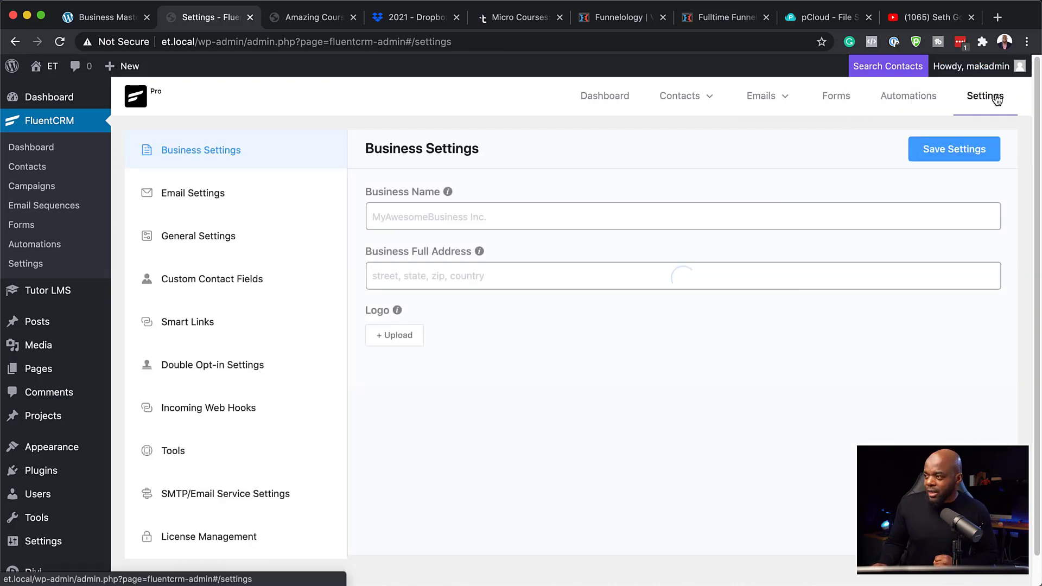
click(208, 325)
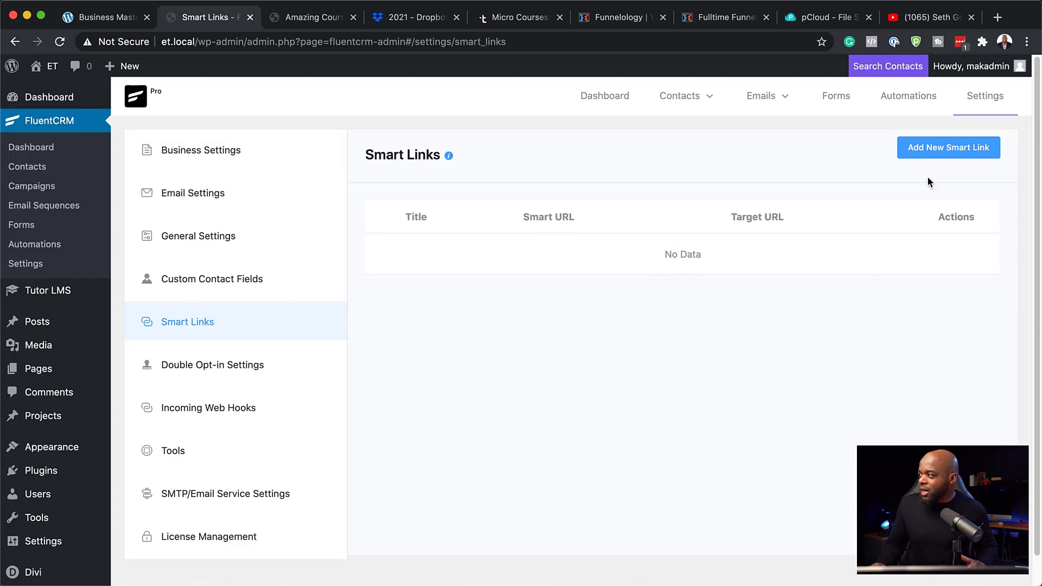
click(943, 150)
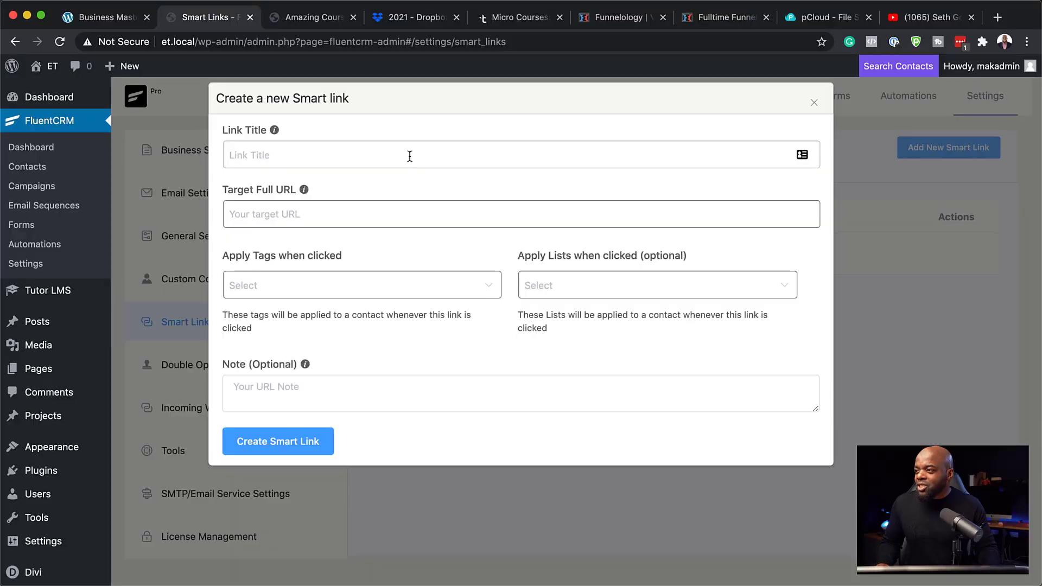
click(300, 158)
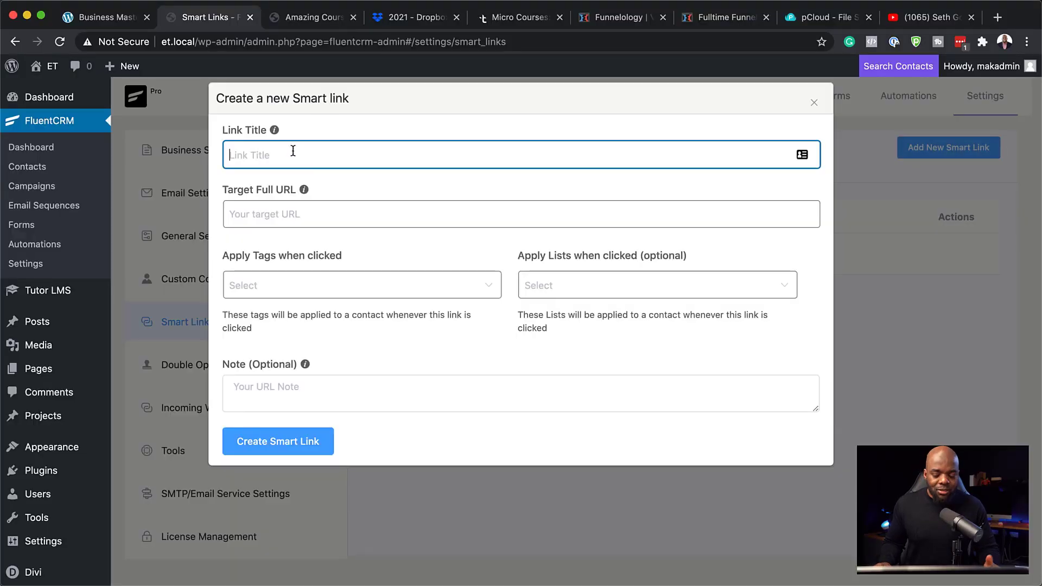
text(Inte)
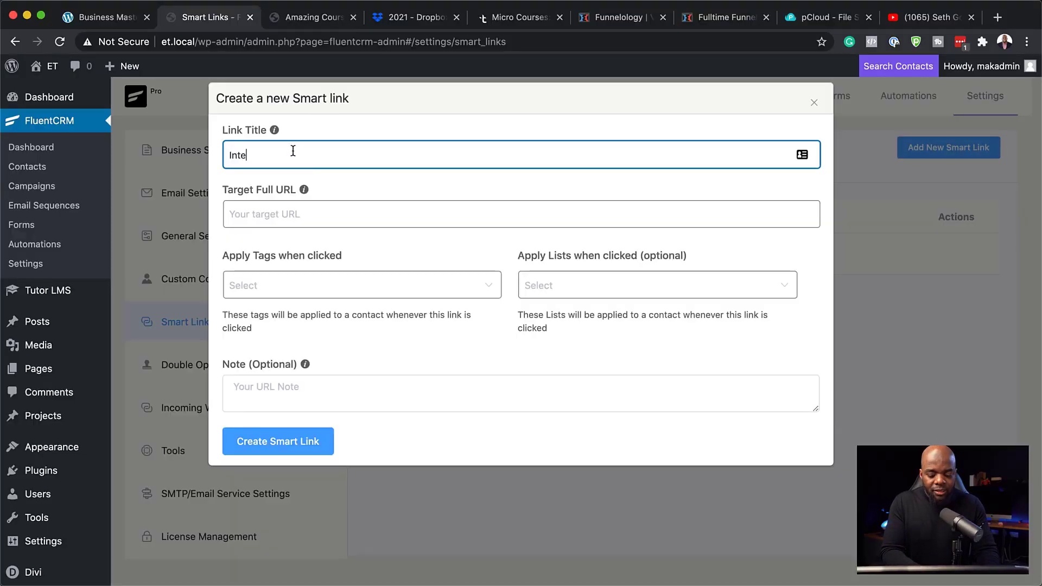
text(rested in course)
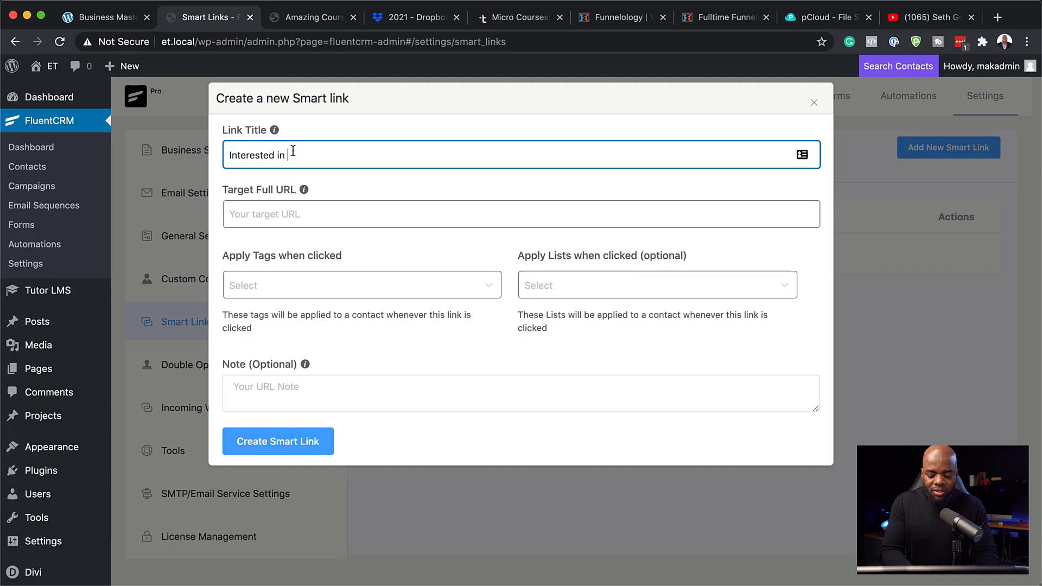
click(275, 214)
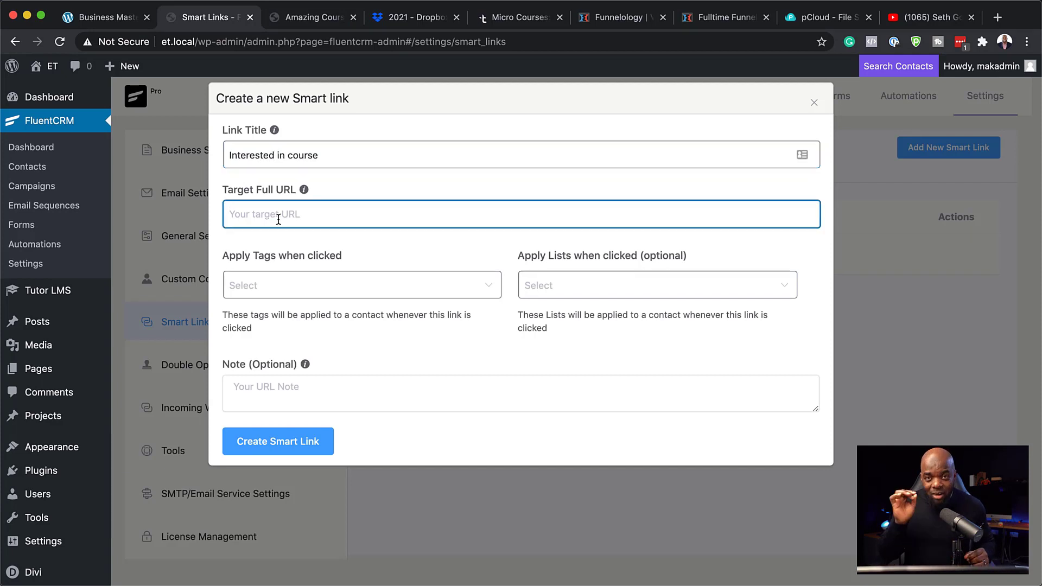
click(315, 18)
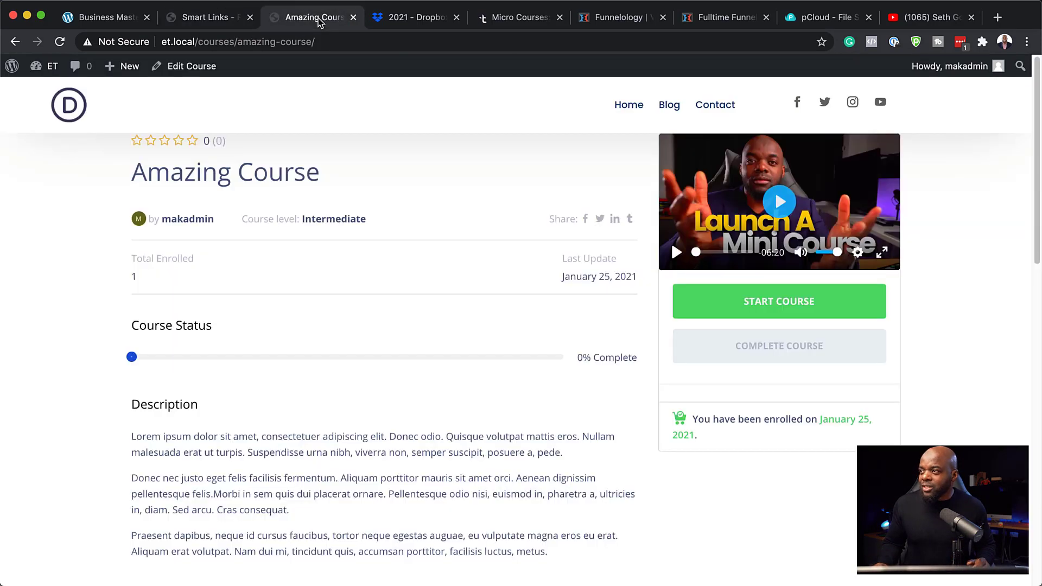
click(348, 43)
key(super+c)
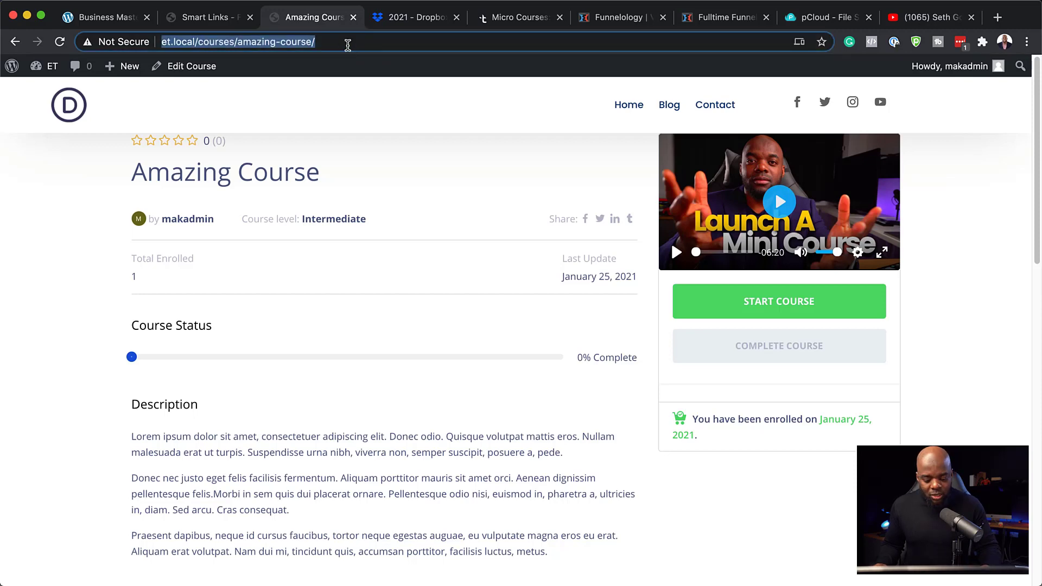
click(221, 9)
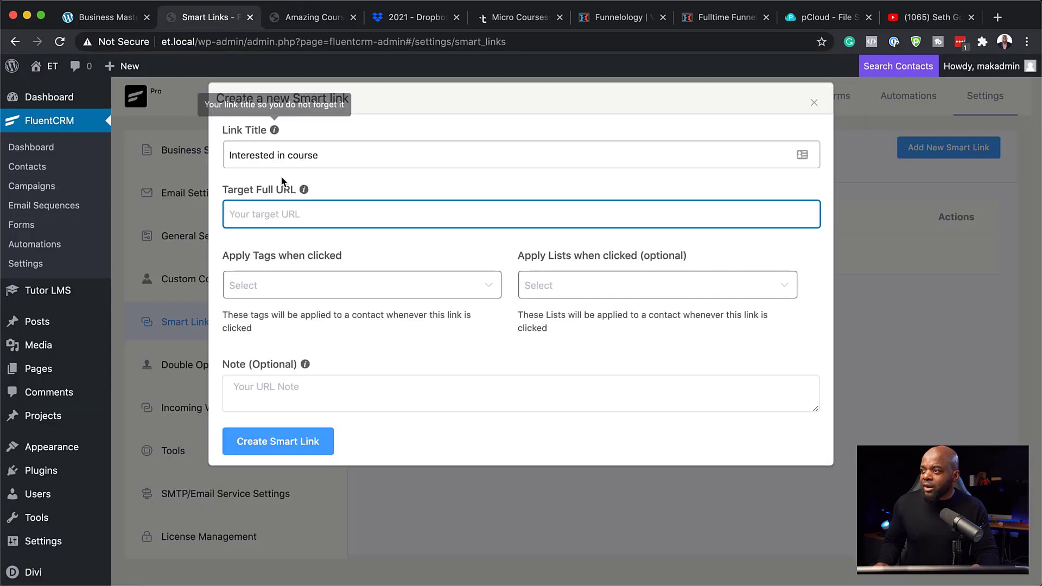
key(super+v)
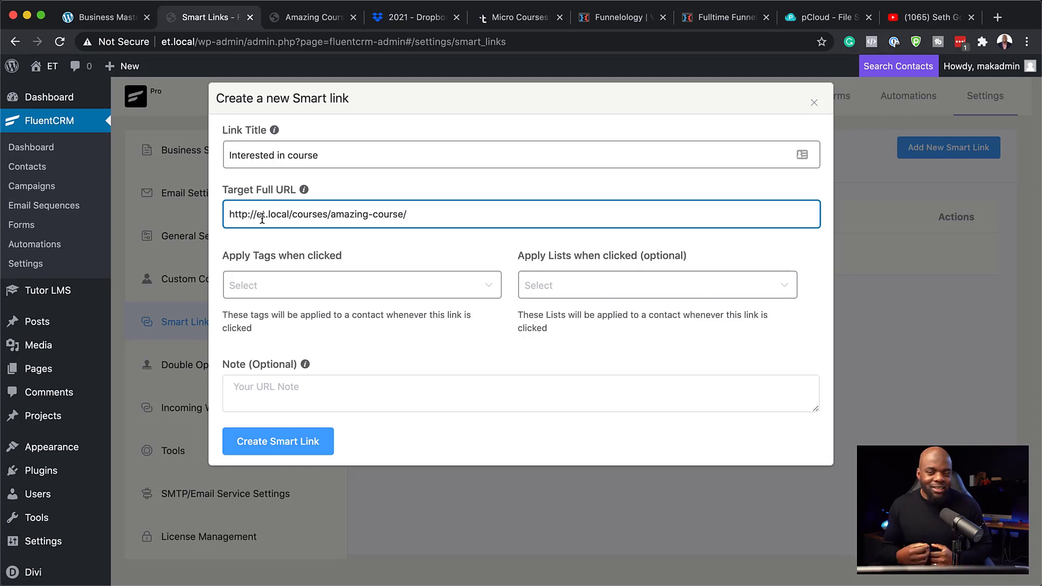
click(271, 286)
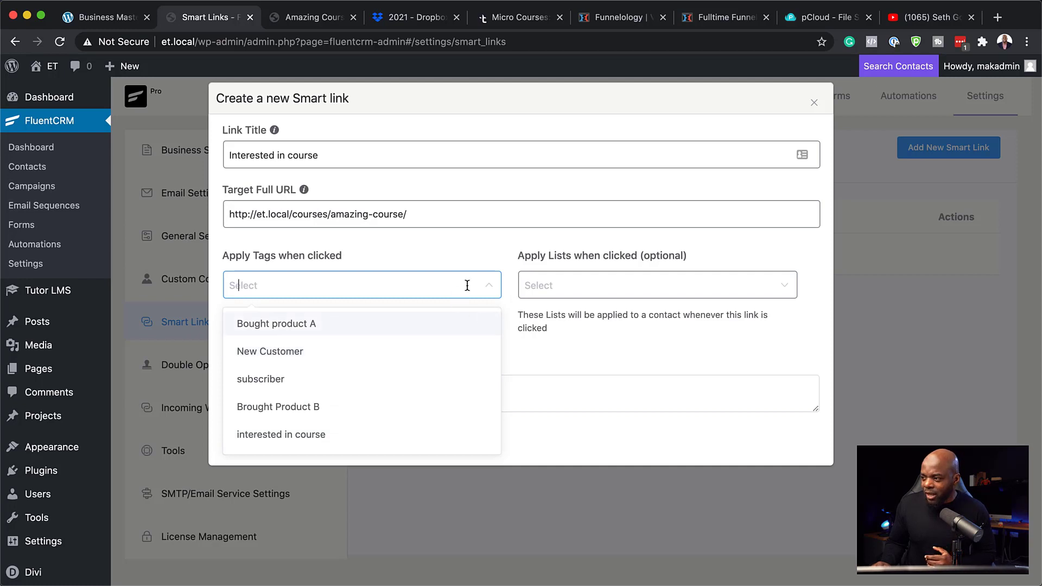
Pick 'interested in course' under Apply Tags and leave Apply Lists empty
click(323, 436)
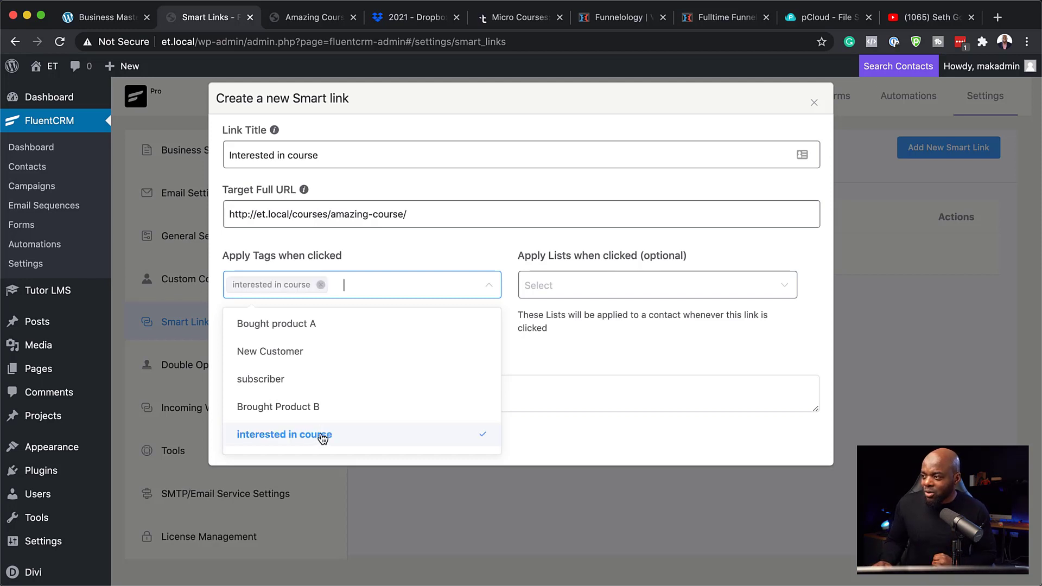
click(416, 239)
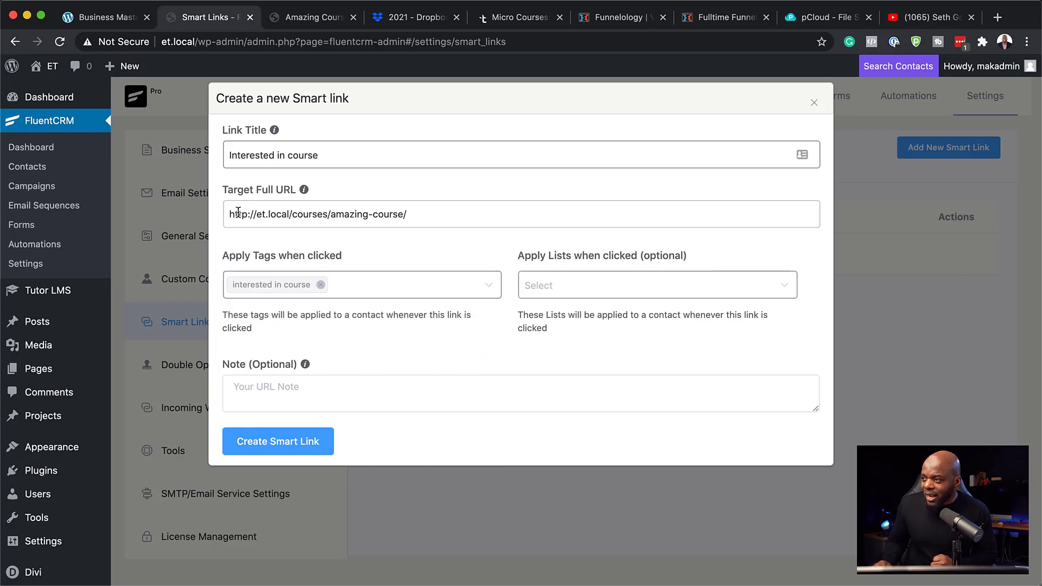
click(554, 287)
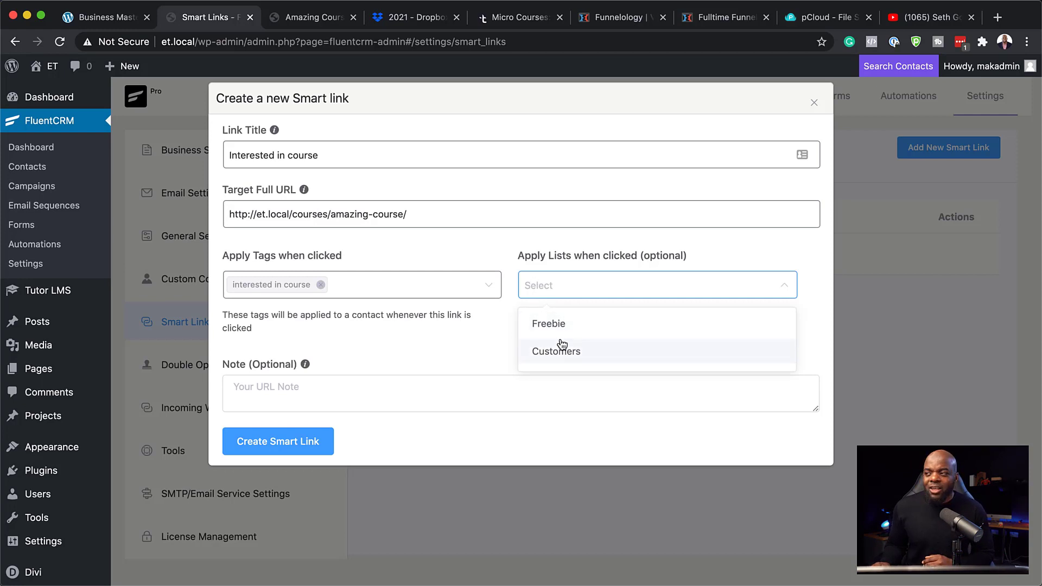
click(441, 350)
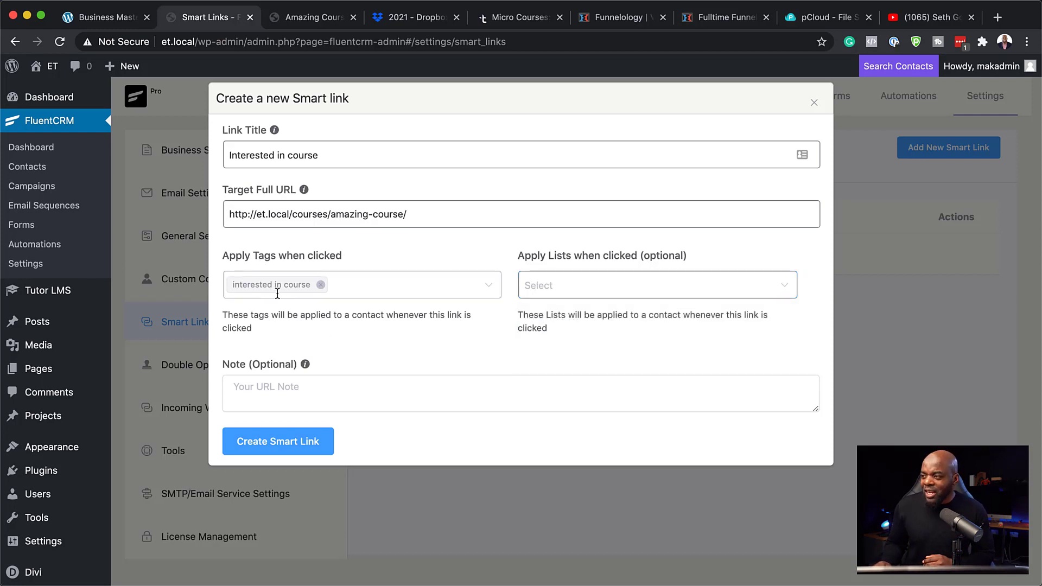
Create the smart link, copy its generated URL, and paste it into a new incognito window
click(274, 441)
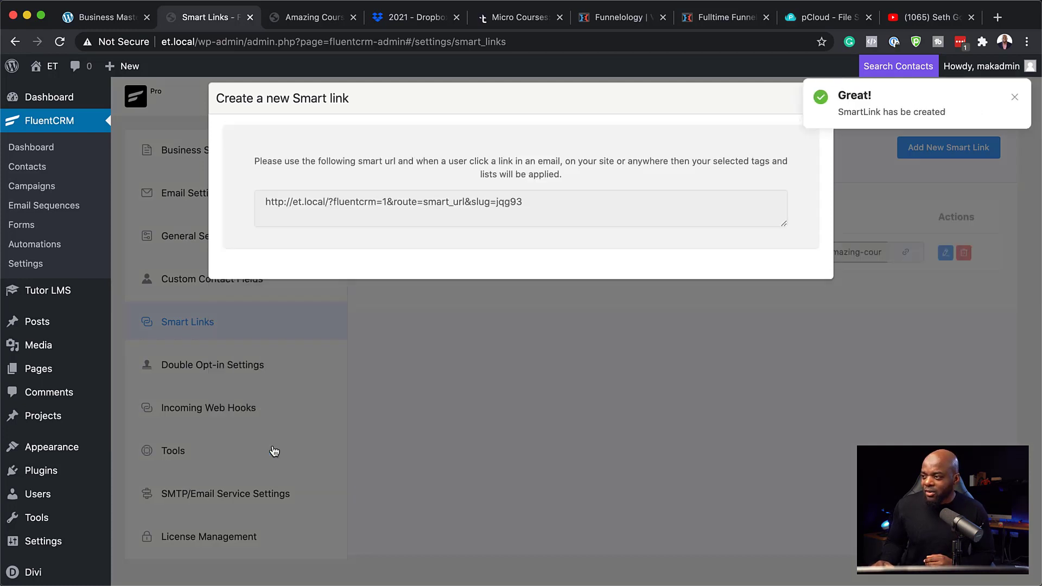
click(372, 198)
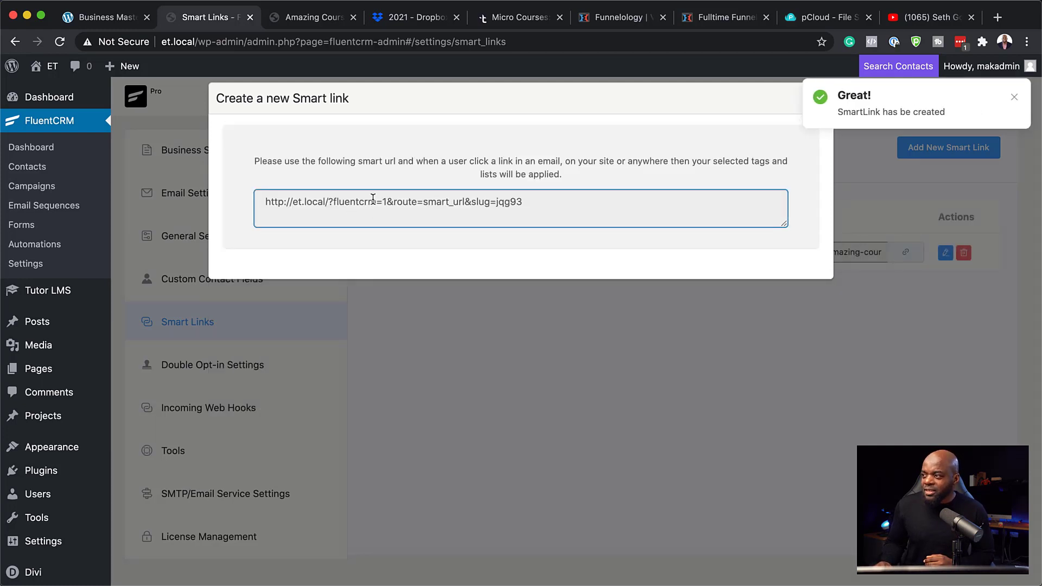
key(super+a)
key(super+c)
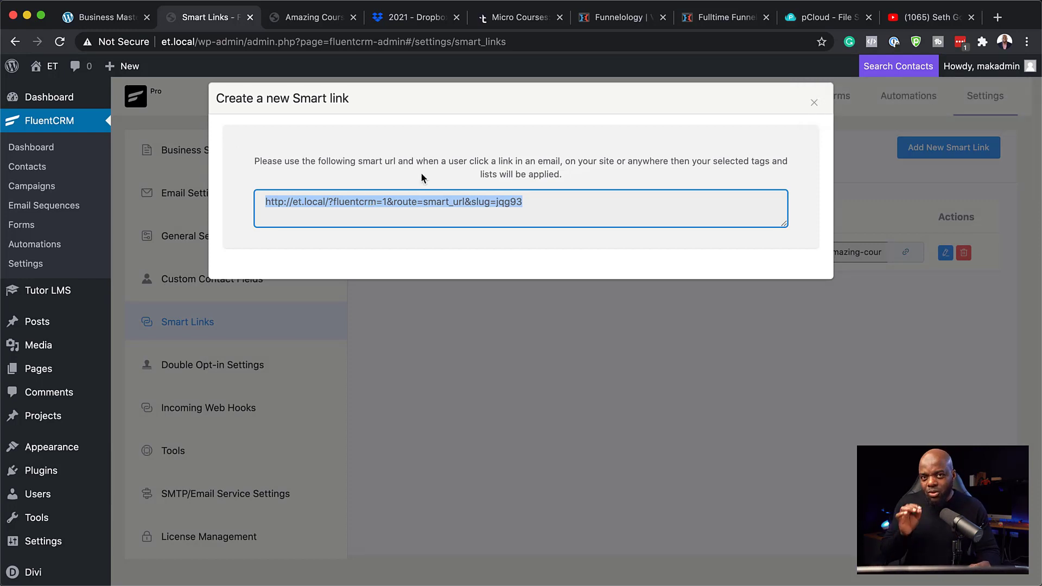
click(814, 103)
key(super+shift+n)
key(super+v)
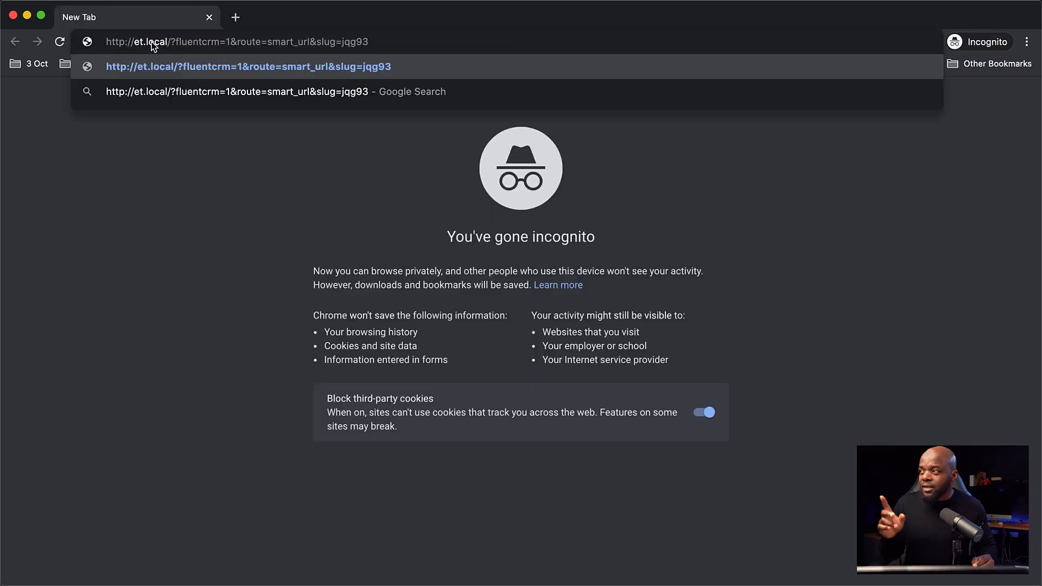
Load the smart link in Incognito so it redirects to Amazing Course, then return to the admin window
key(Return)
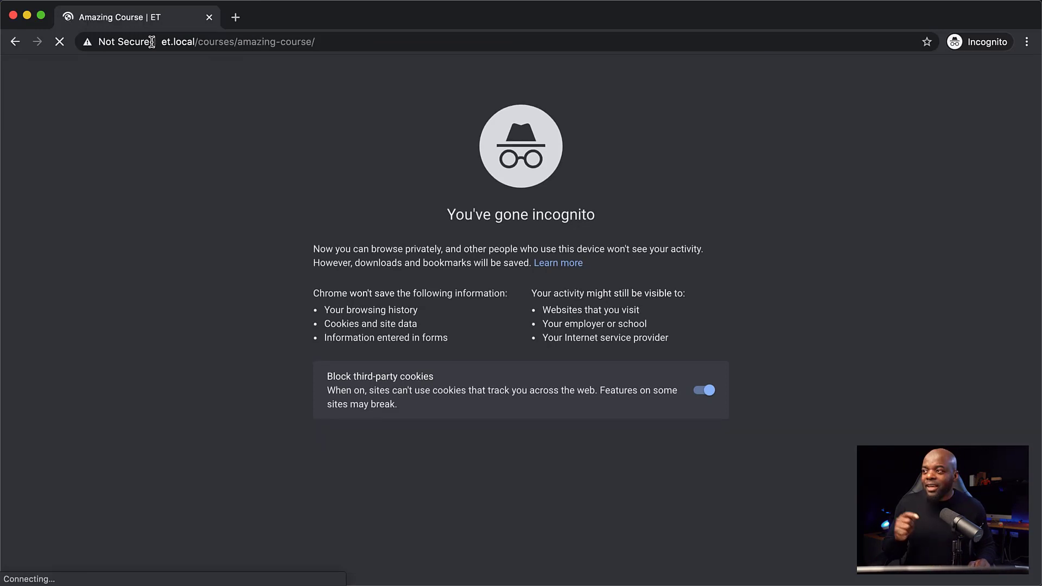
key(super+grave)
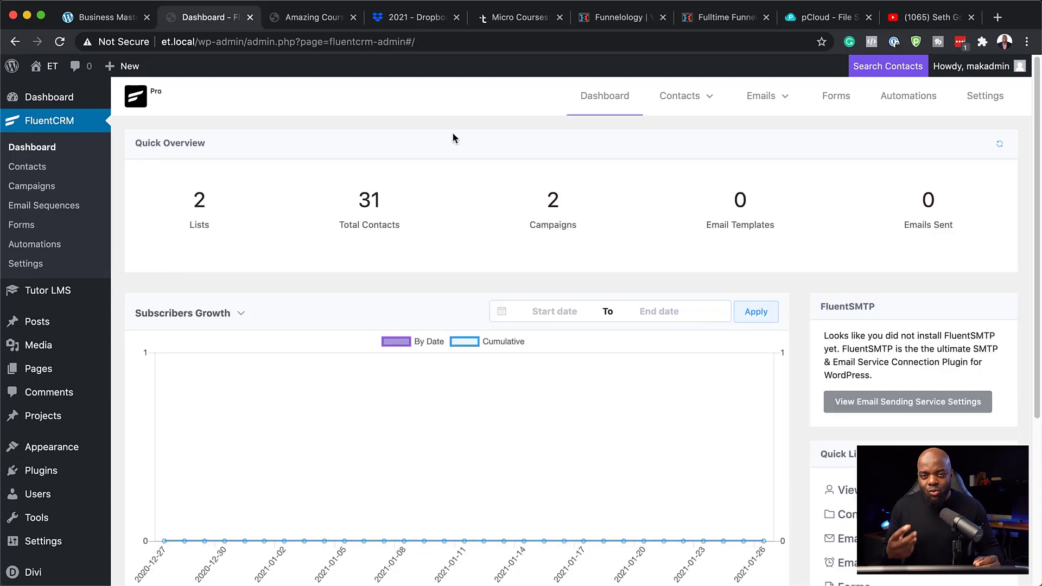
From All Contacts, open the first contact's profile showing the 'interested in course' and subscriber tags
mouse_move(697, 97)
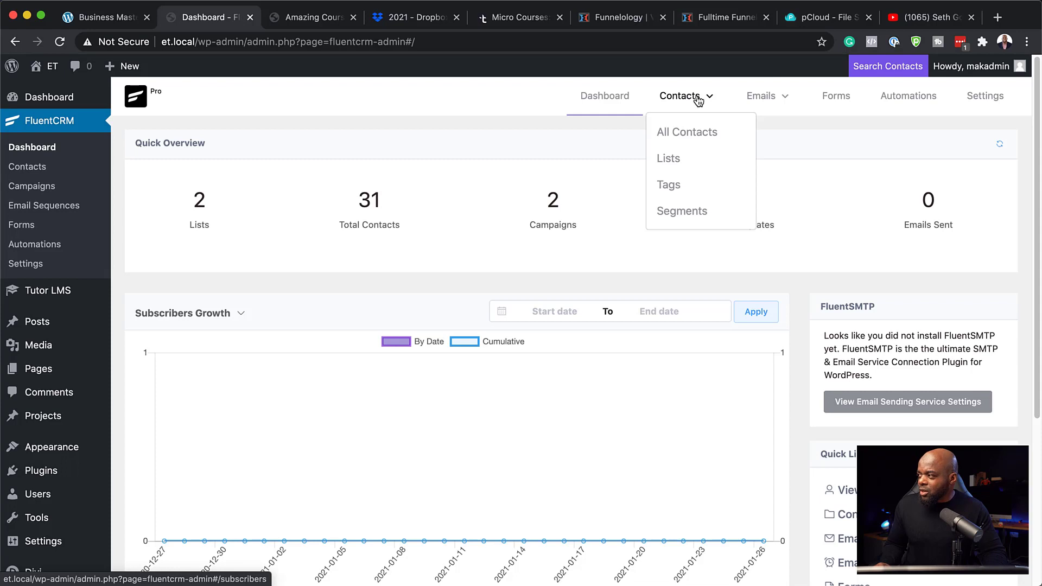
click(687, 134)
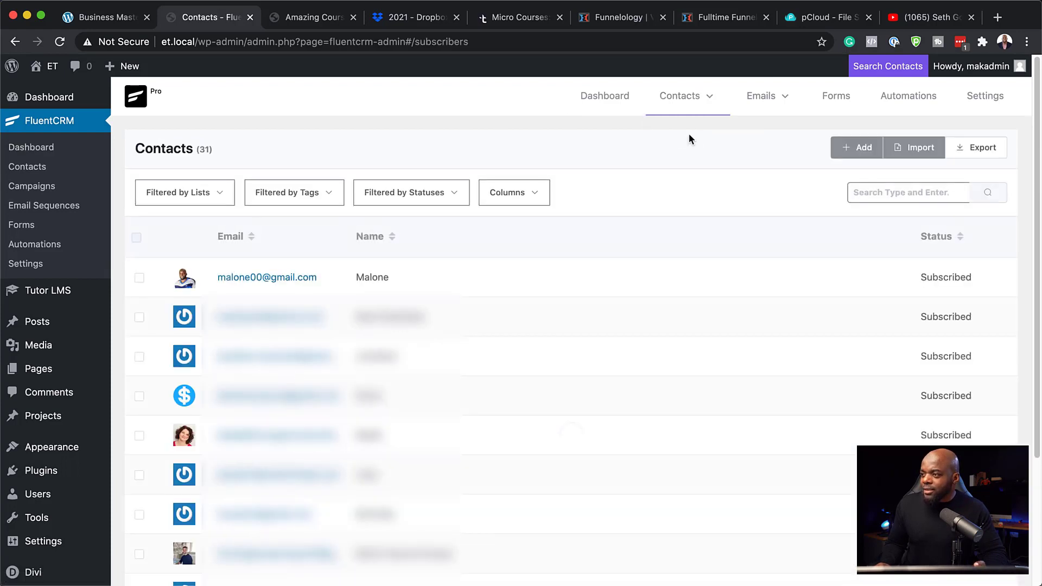
click(300, 278)
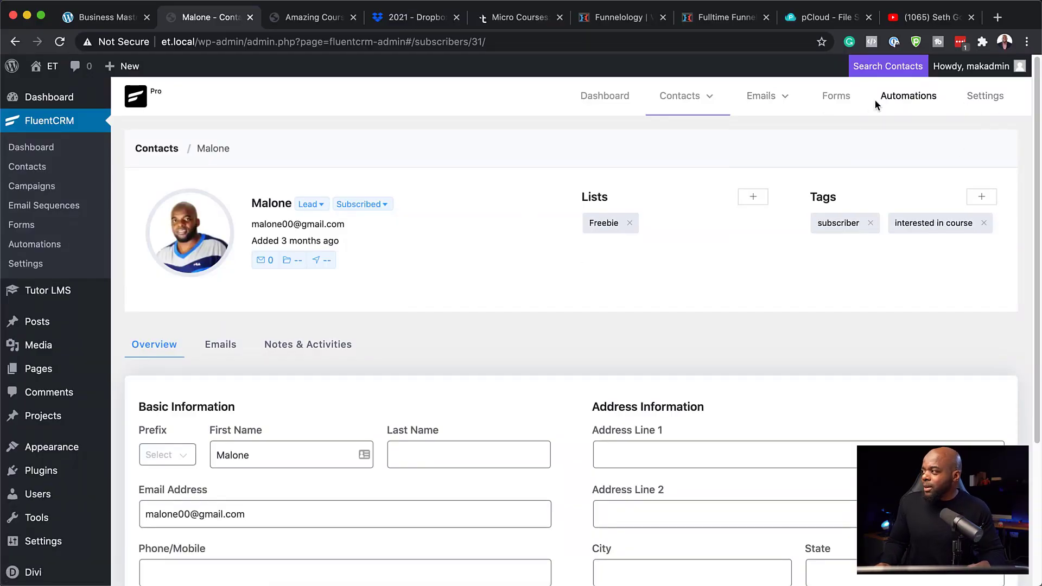
Create an automation funnel labelled 'TEST' using the CRM 'Tag Applied' trigger
click(922, 98)
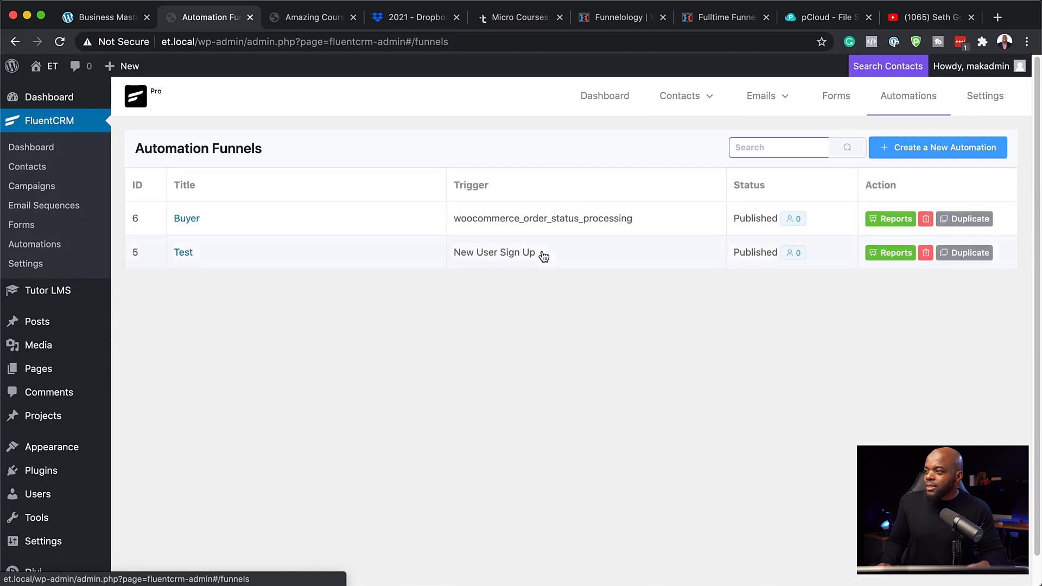
click(920, 148)
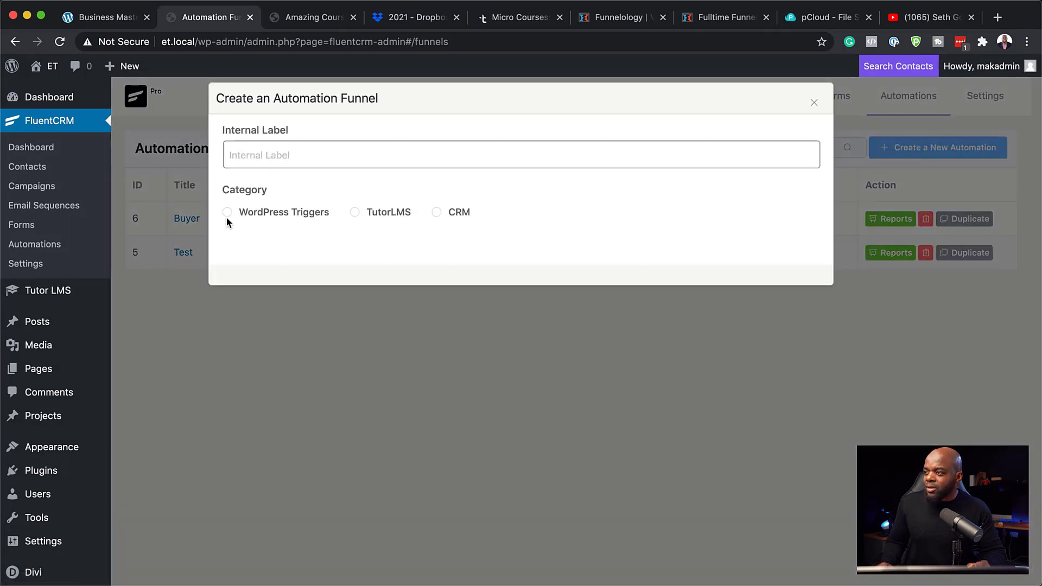
click(291, 156)
text(TEST)
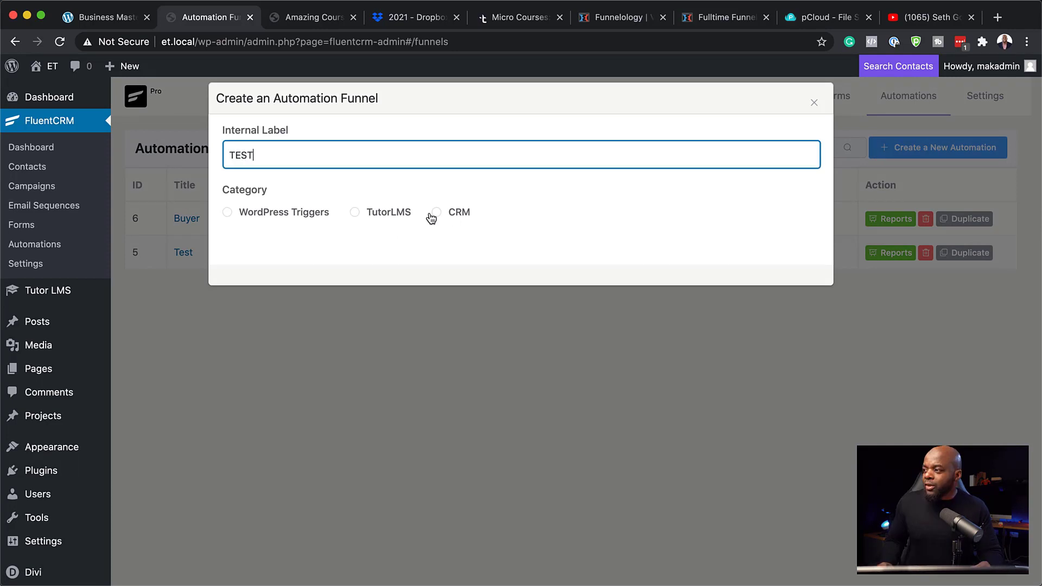
click(435, 212)
click(422, 275)
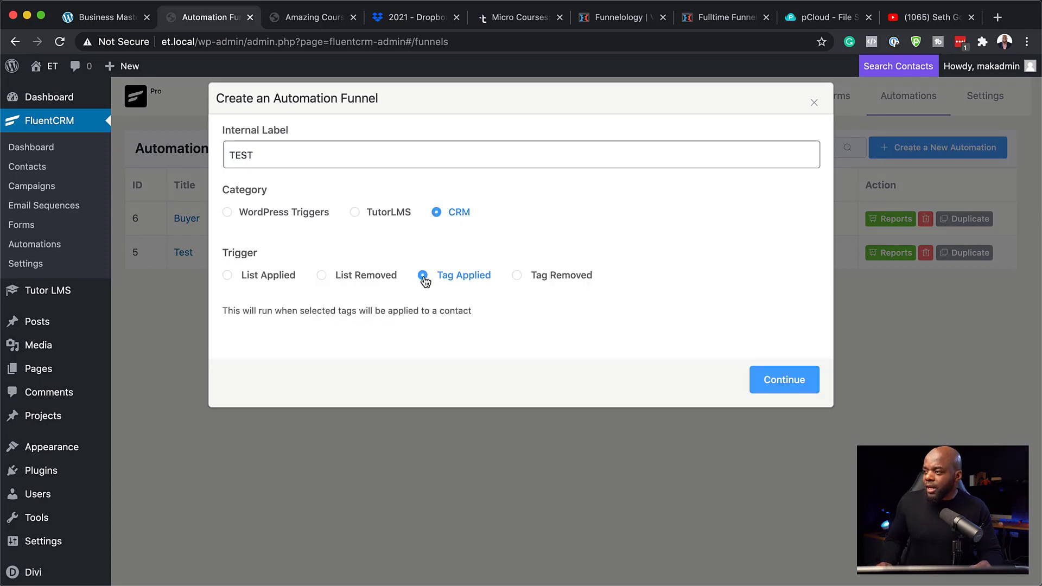
click(791, 380)
click(270, 268)
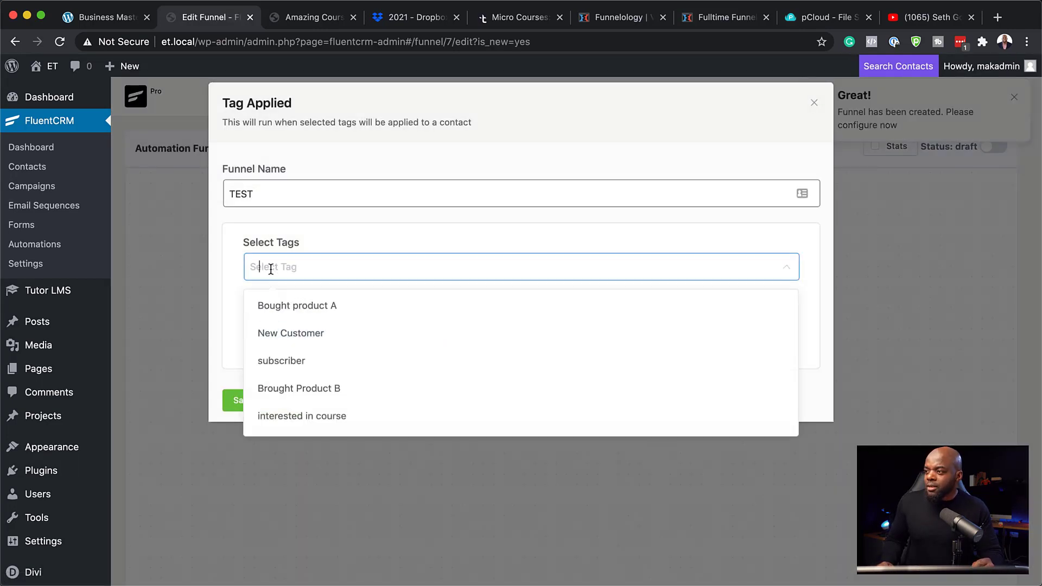
Set the TEST funnel to fire on the 'interested in course' tag and save the trigger settings
click(344, 419)
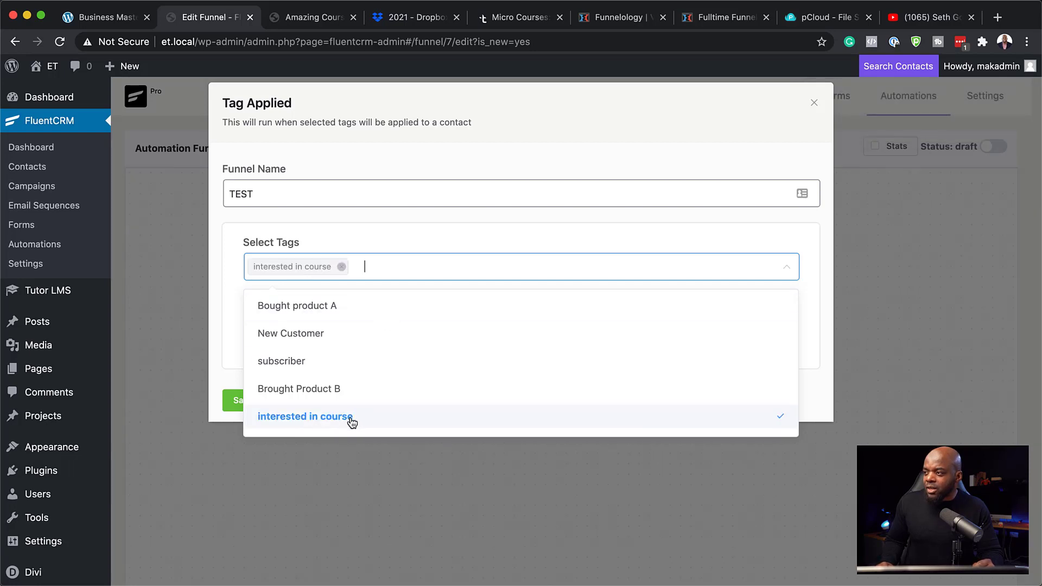
click(805, 240)
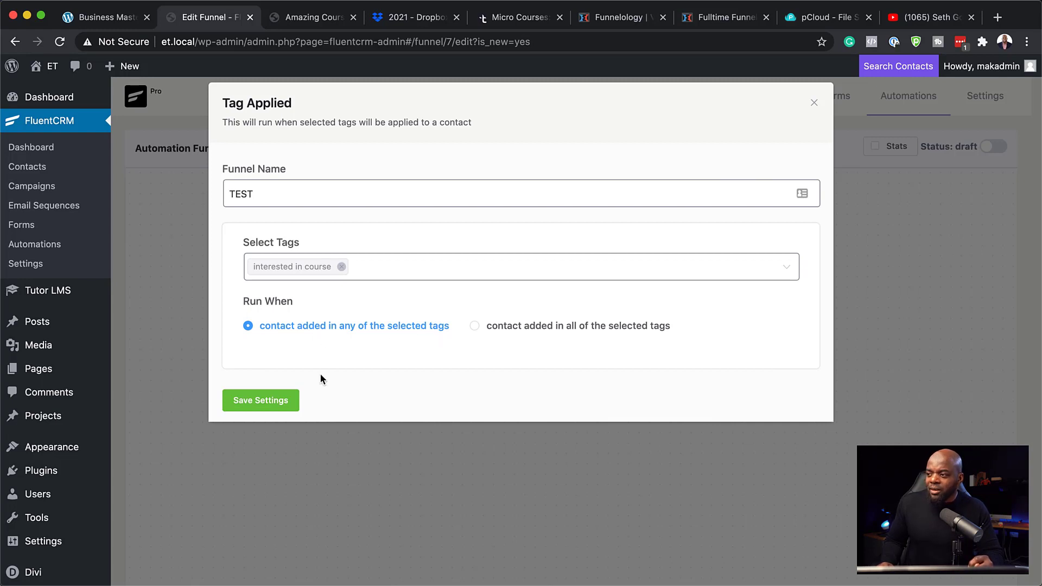
click(262, 408)
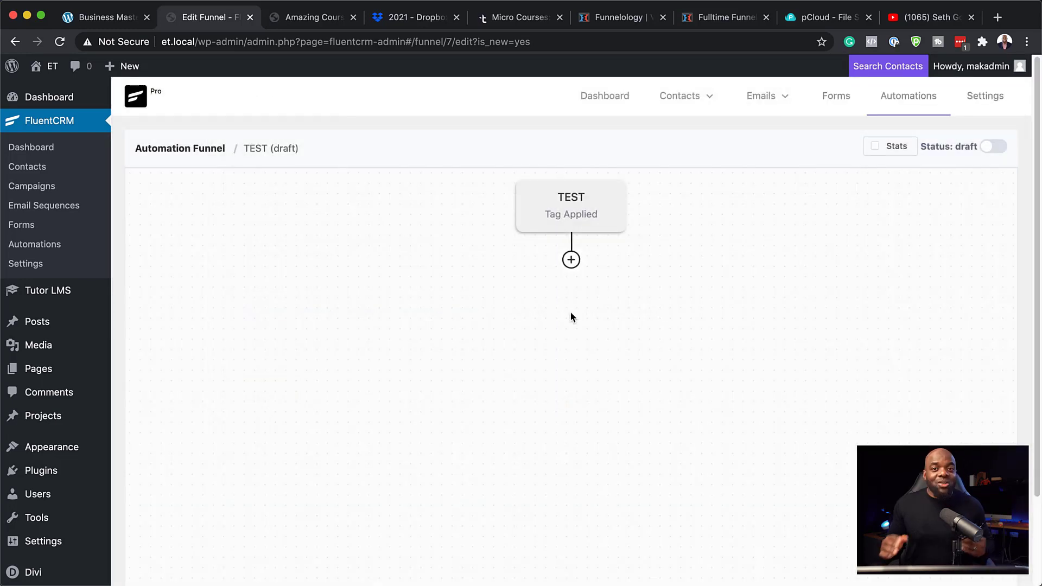